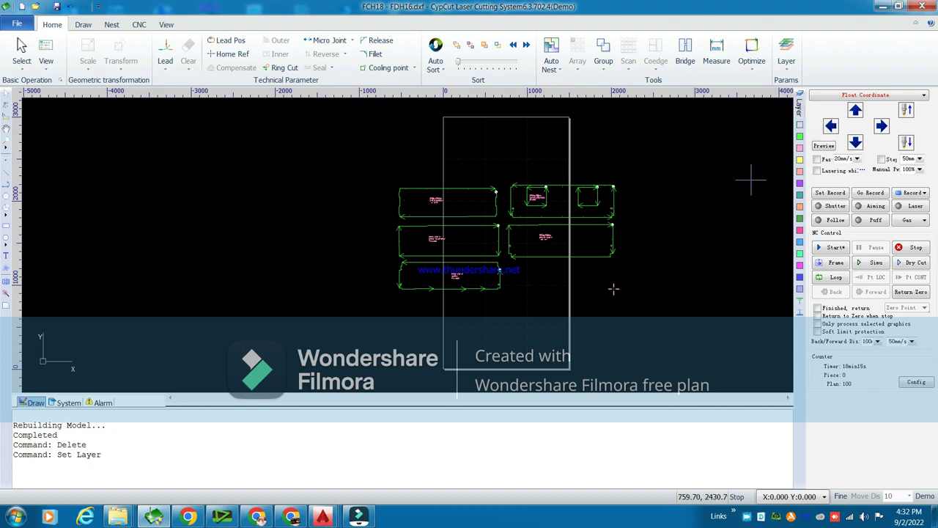
Open the layer parameter settings for the drawing's cutting layers.
key(F2)
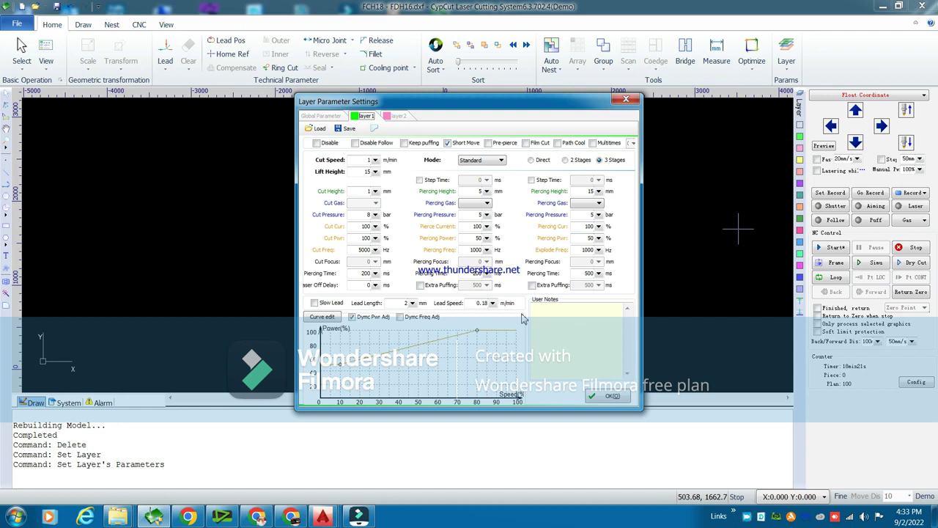
click(627, 99)
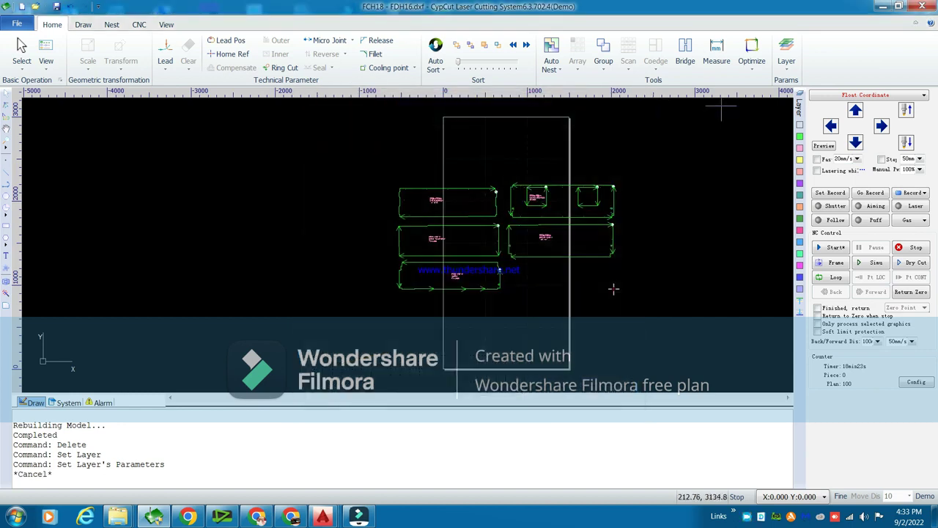
click(799, 111)
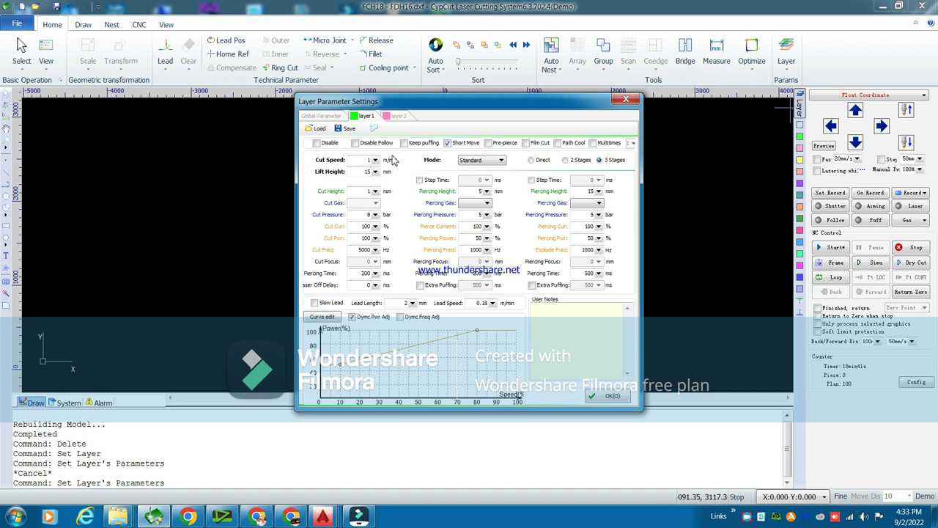
drag(426, 110, 761, 162)
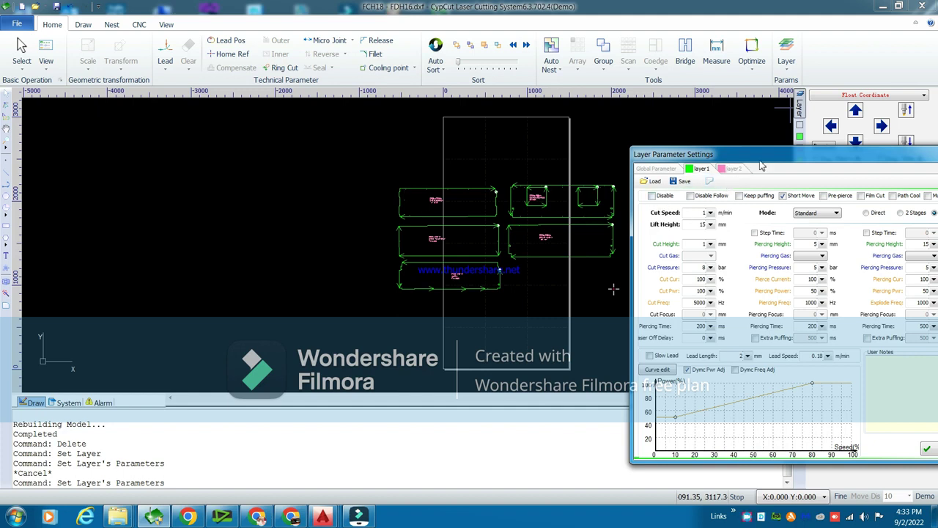
drag(763, 157, 389, 130)
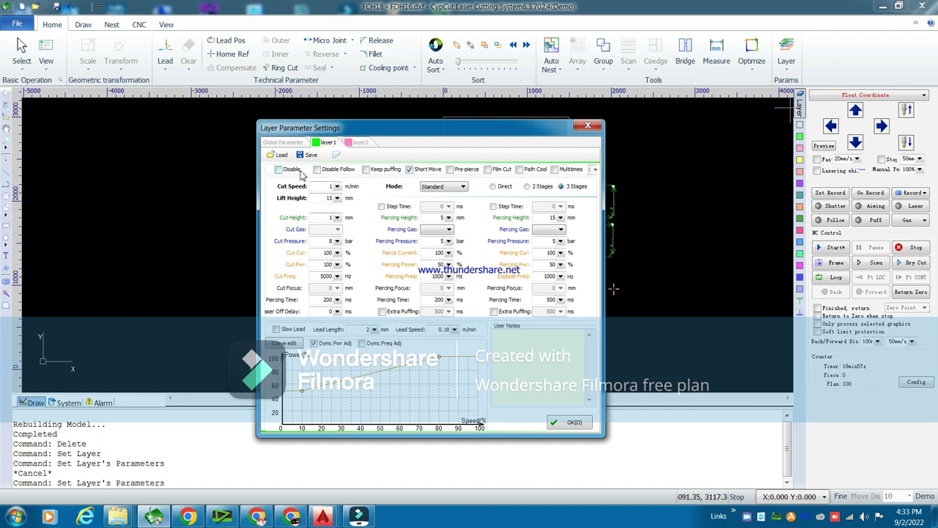
Examine the cutting parameters of layer2 and layer1 and the global motion, laser and follower parameters.
click(352, 143)
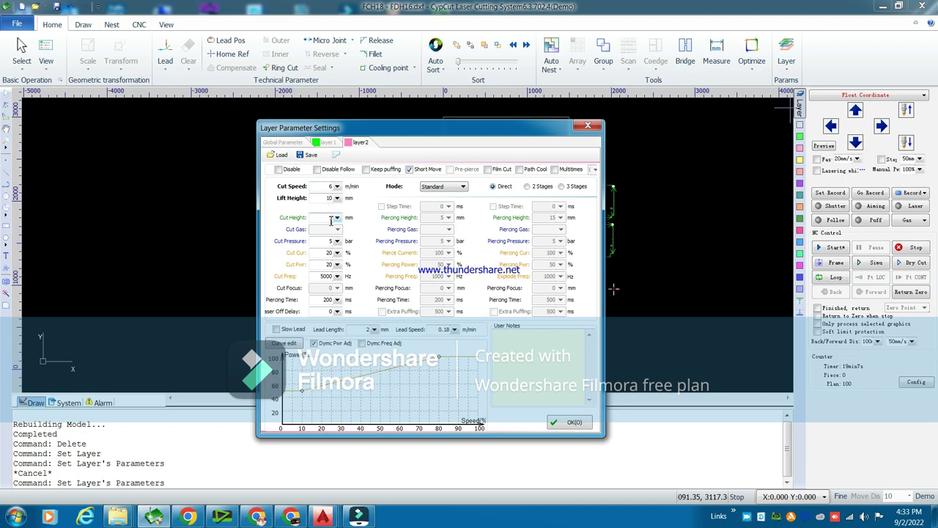
click(328, 143)
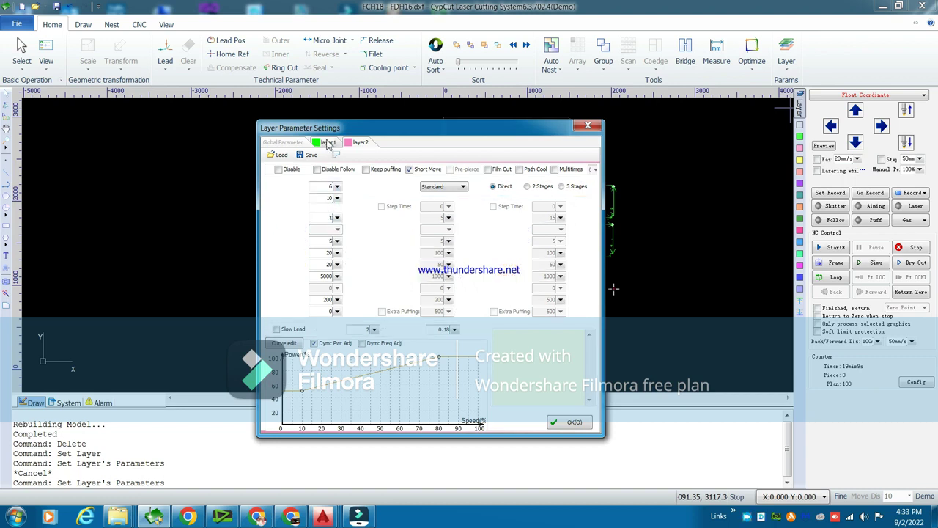
drag(377, 135, 510, 125)
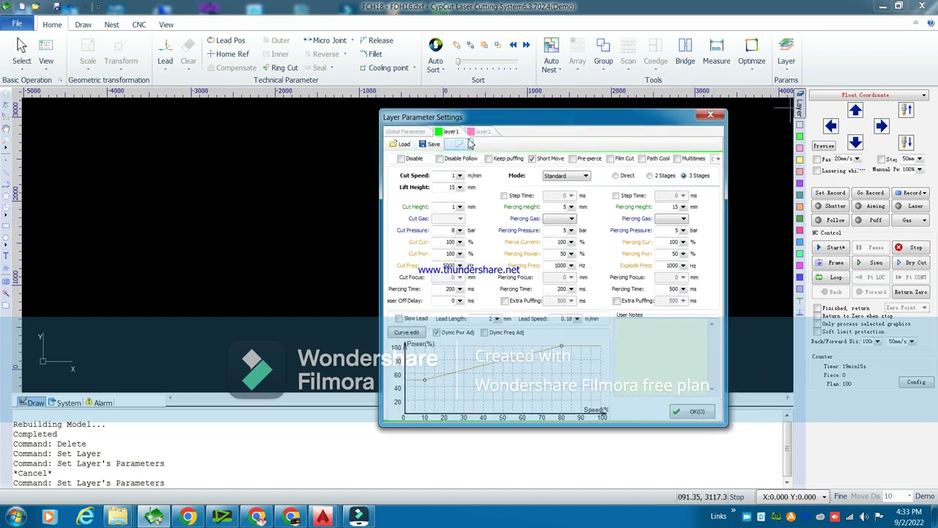
click(410, 134)
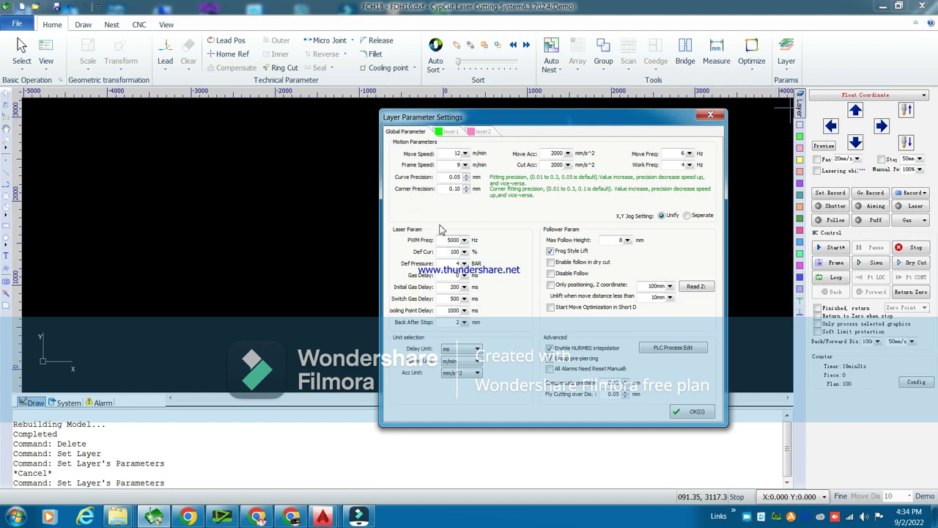
click(450, 133)
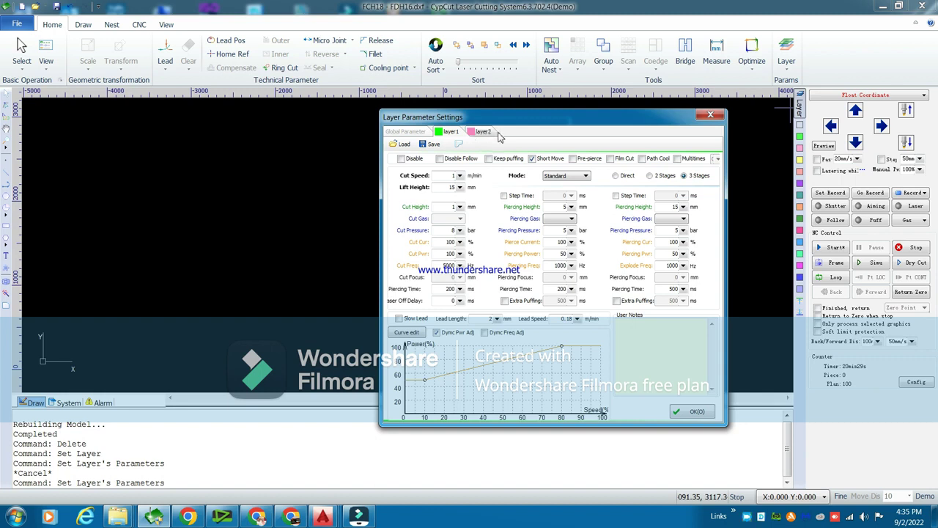
Look through the material library files and folders available for loading and saving layer1's process parameters.
click(406, 146)
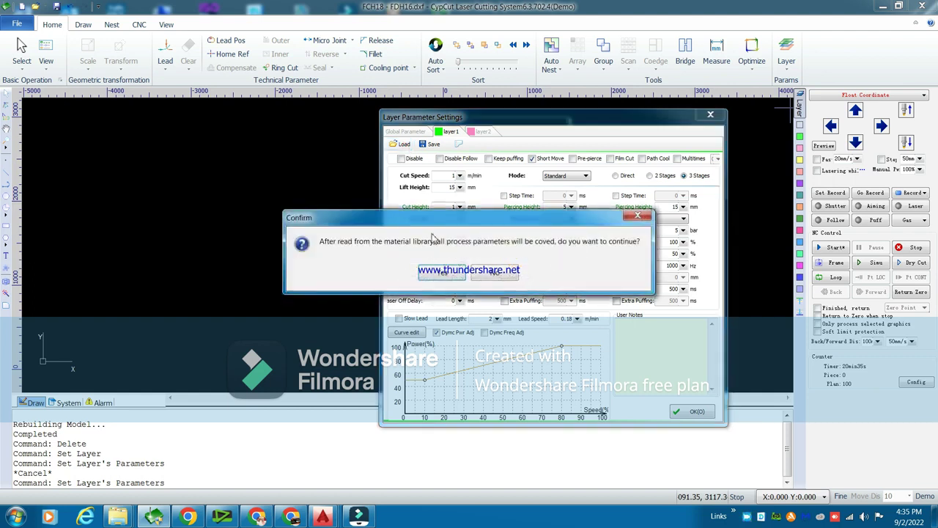
click(447, 274)
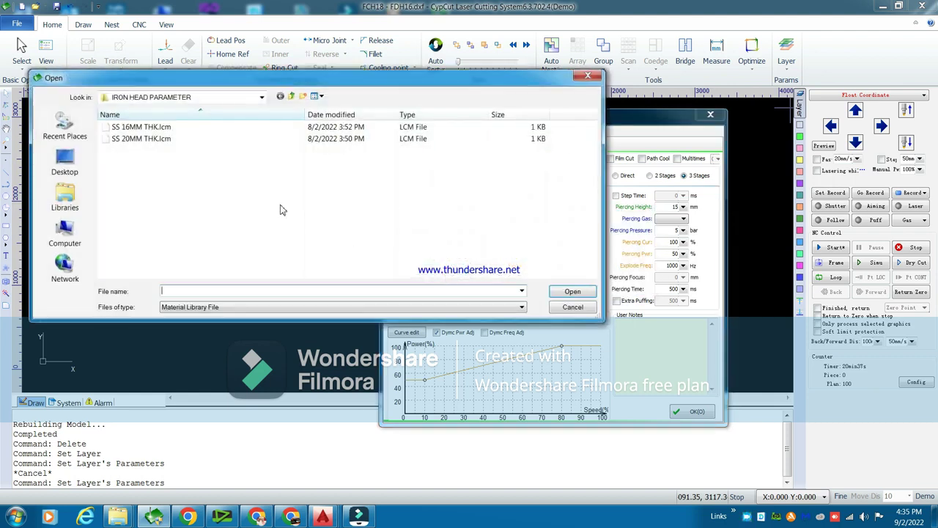
click(291, 96)
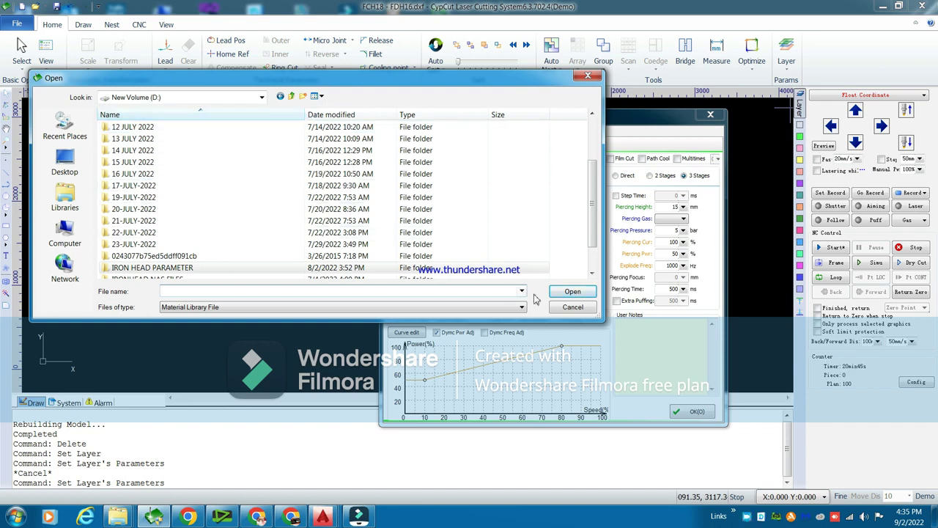
click(572, 307)
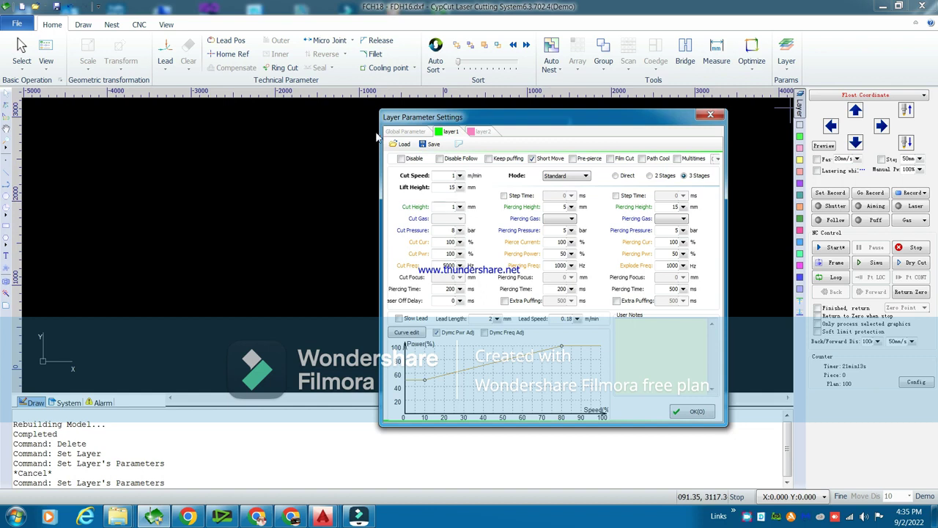
click(432, 145)
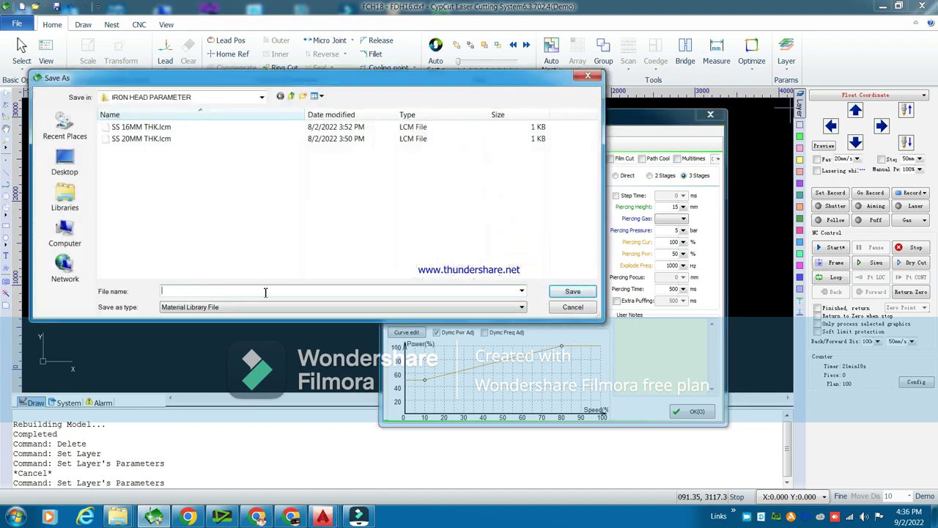
click(566, 308)
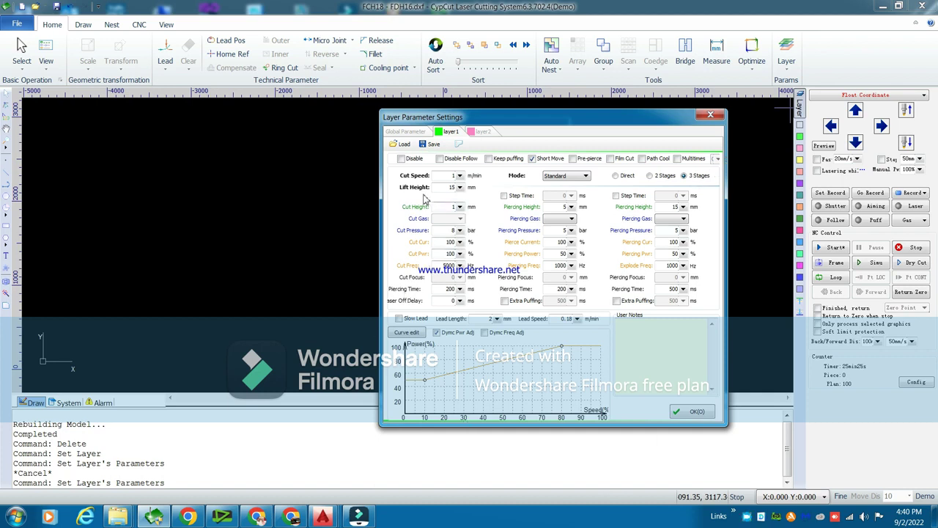
Set layer1's cut speed to 2.4 m/min and its lift height to 18 mm.
click(460, 176)
click(413, 235)
click(397, 221)
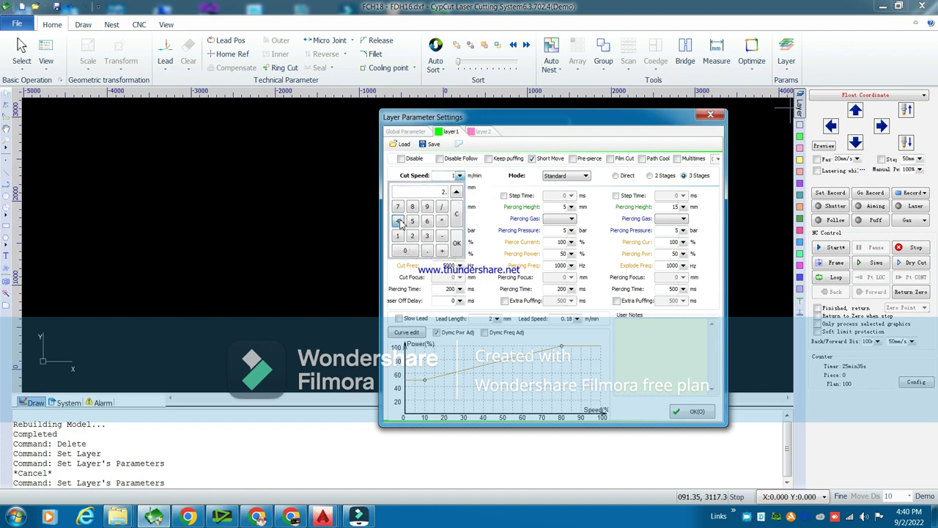
click(457, 243)
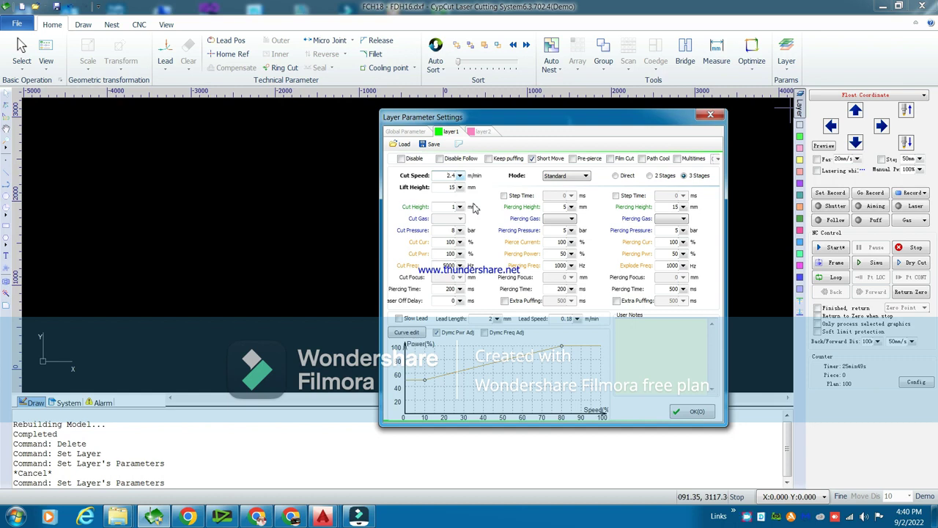
click(460, 187)
click(398, 248)
click(412, 220)
click(456, 255)
Set layer1's cut height to 0.8 mm and its cut pressure to 7 bar.
click(459, 207)
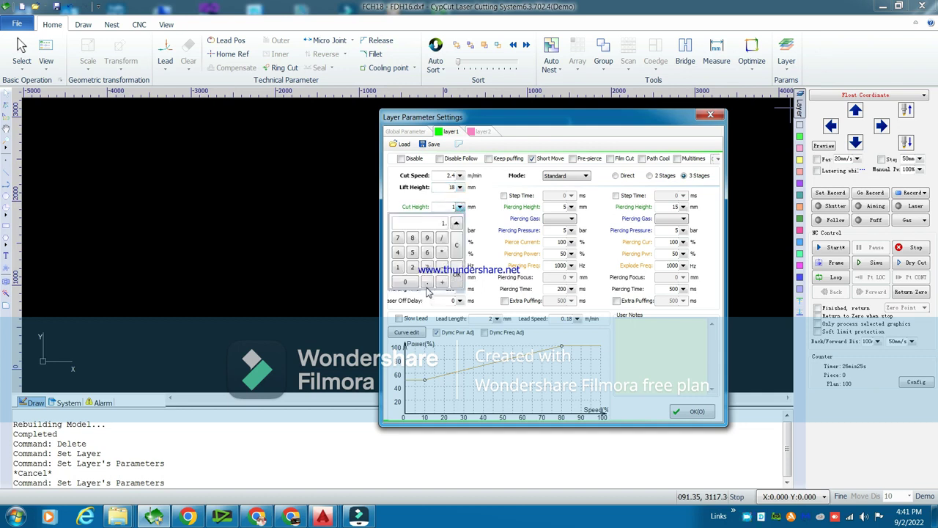
click(412, 237)
click(457, 274)
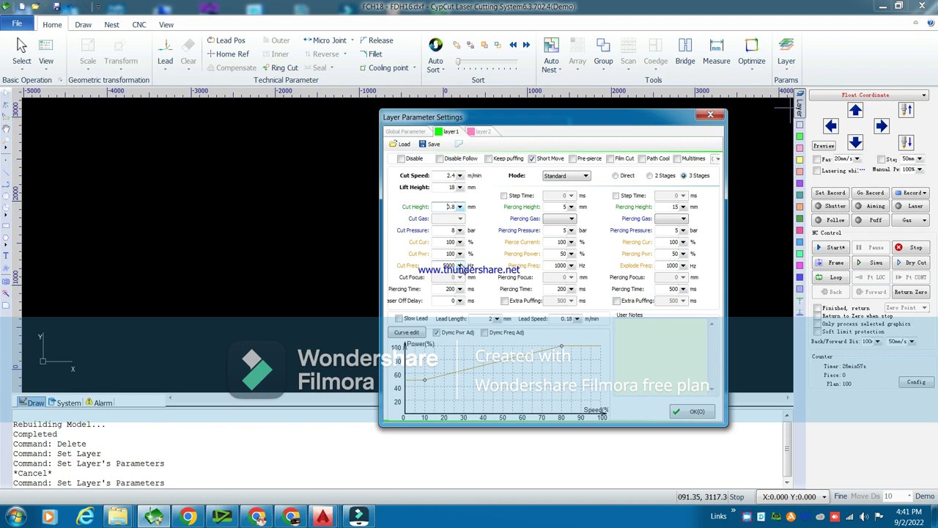
click(448, 207)
click(460, 221)
click(461, 231)
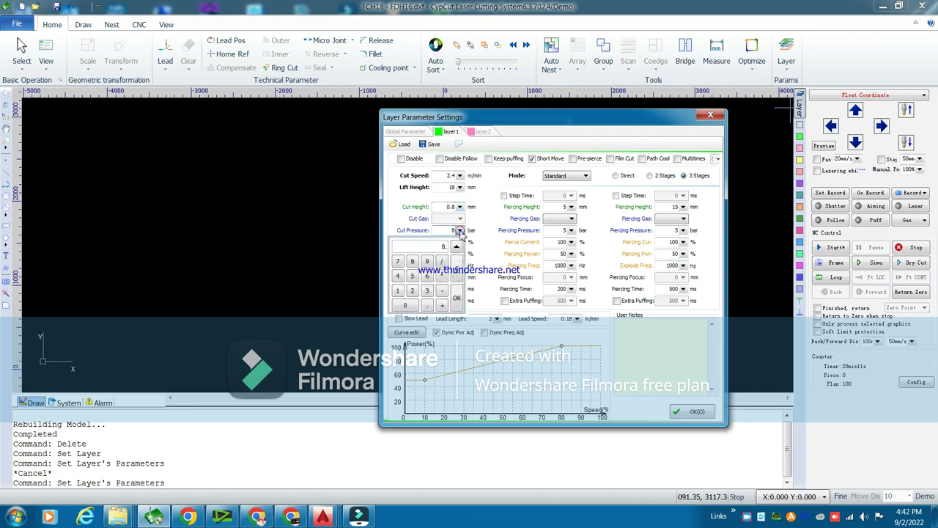
click(397, 262)
click(456, 297)
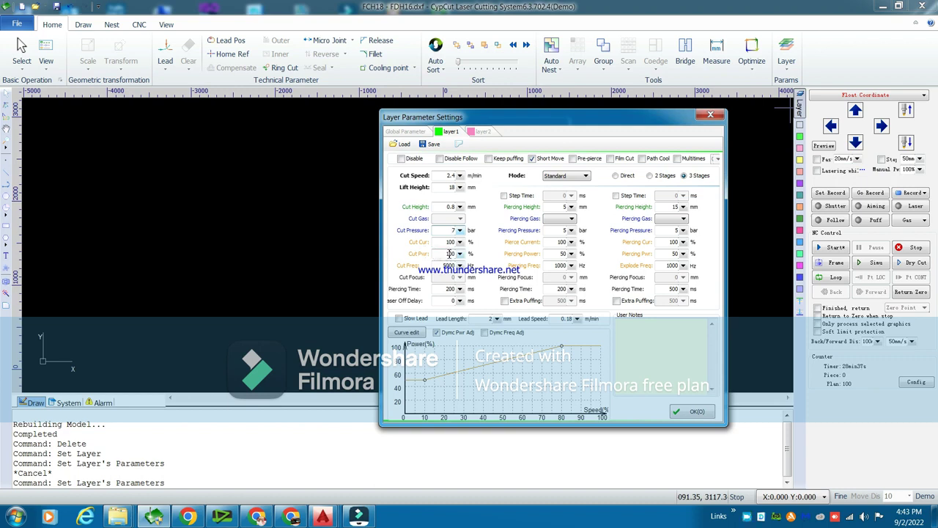
Set layer1's cut power to 80 % and its cut frequency to 2000 Hz.
double_click(450, 254)
text(80)
click(460, 266)
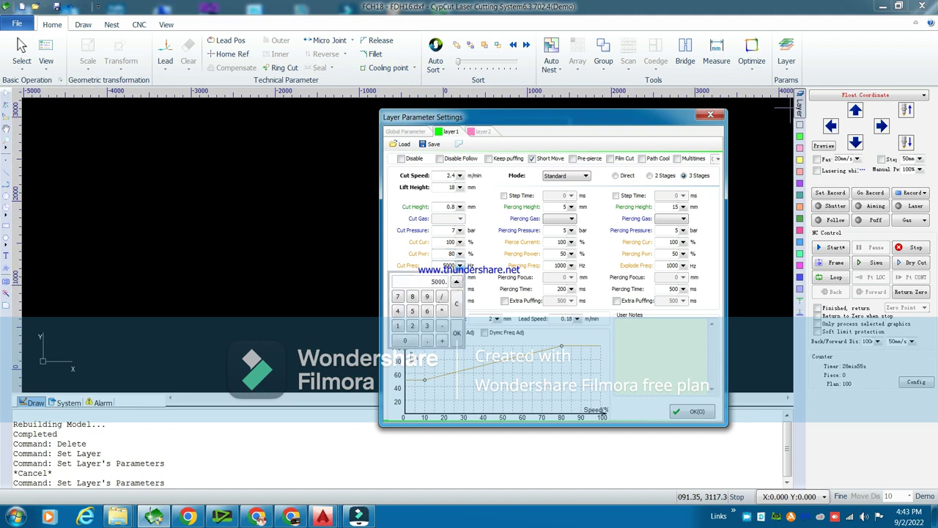
click(412, 325)
click(408, 341)
click(409, 340)
click(409, 341)
click(457, 334)
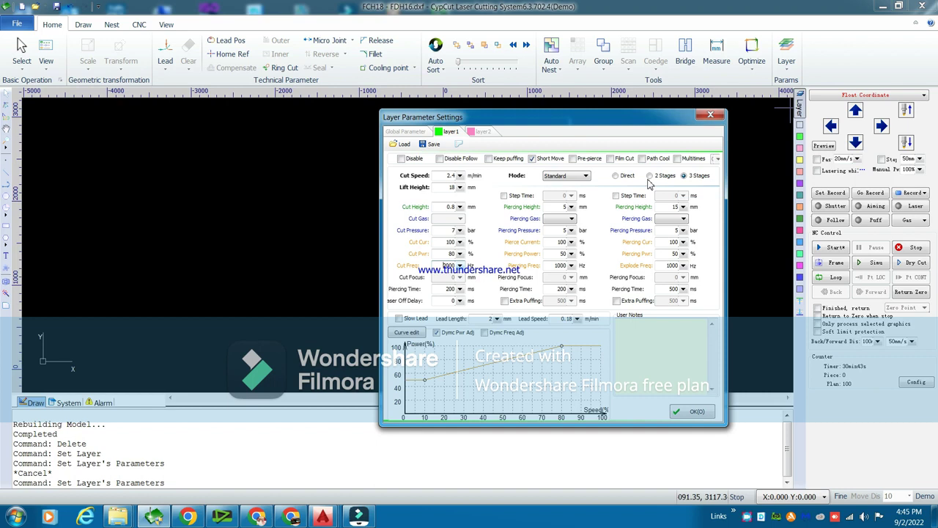
Change layer1's piercing method to 2 Stages after trying the Direct option.
click(616, 177)
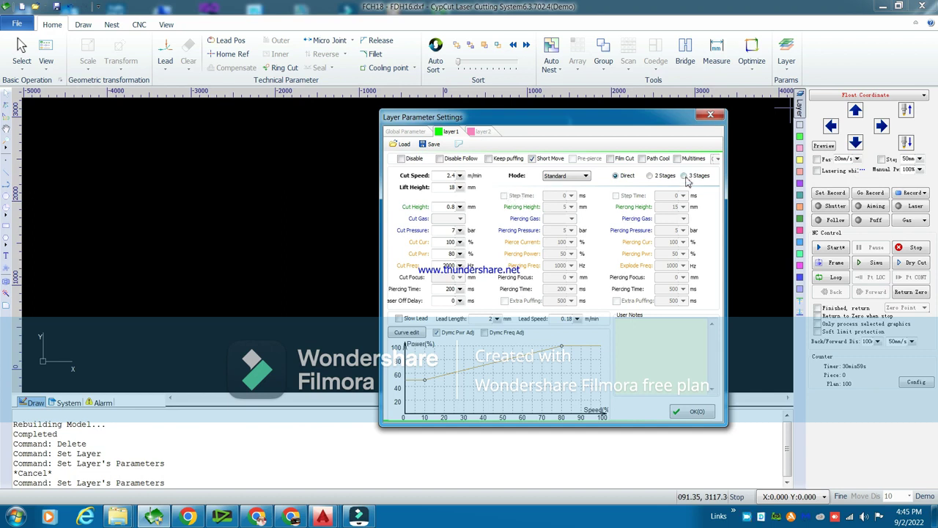
click(651, 177)
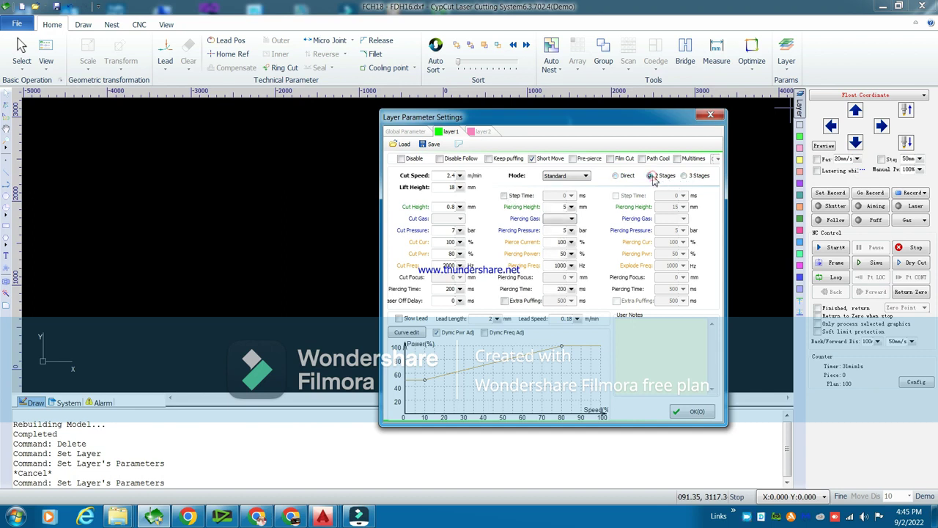